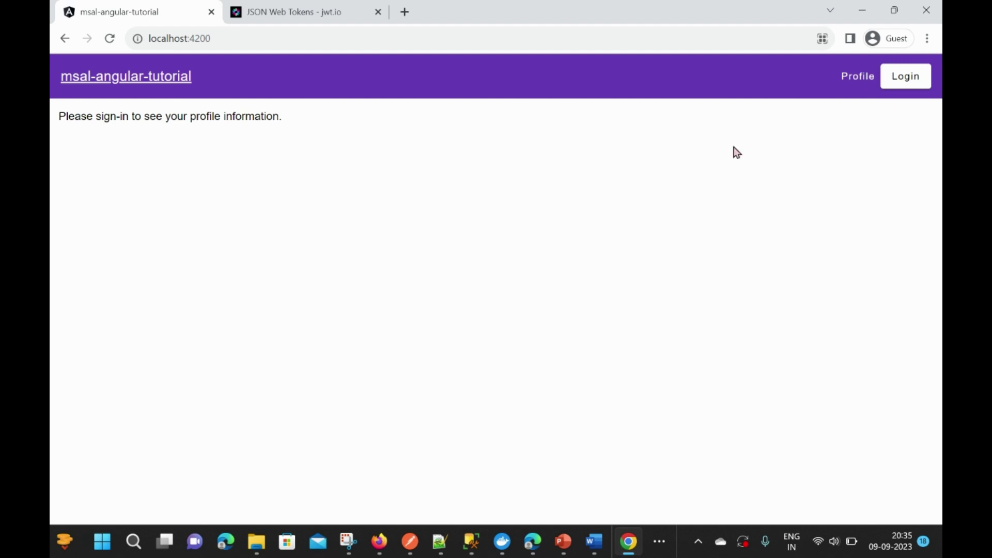
# Log in to the msal-angular-tutorial app with the organizational Microsoft account, submitting the account password
pyautogui.click(894, 86)
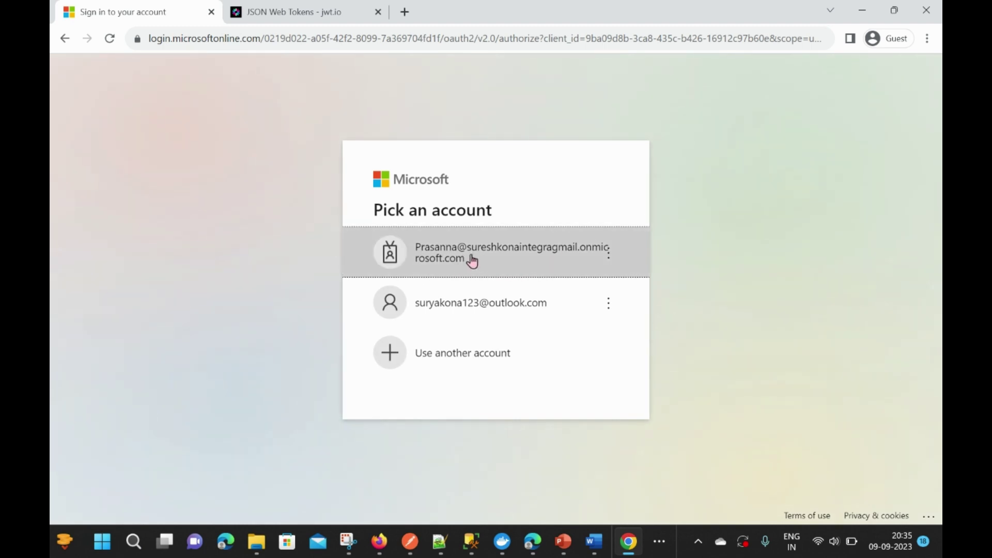
pyautogui.click(463, 256)
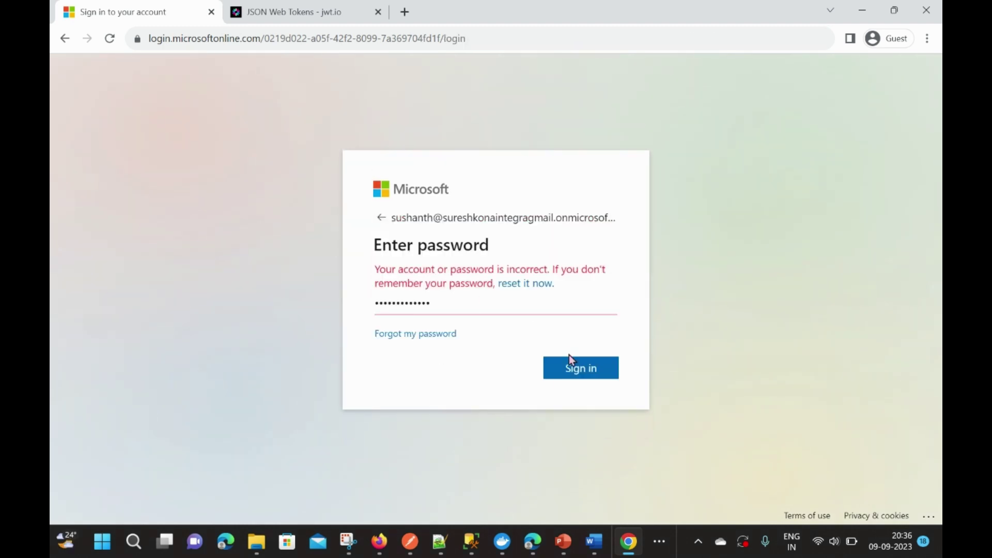
pyautogui.click(571, 361)
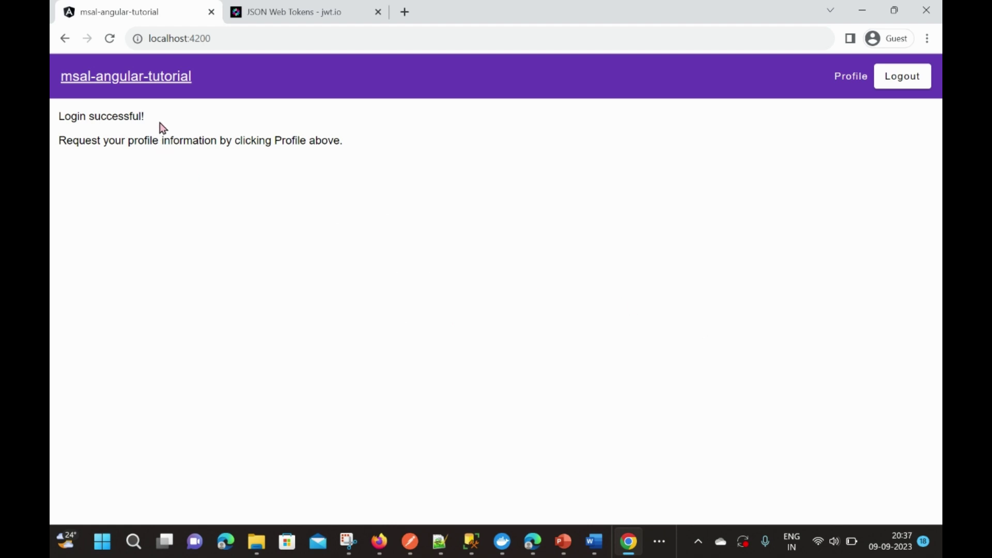
# Open the profile page and examine the signed-in user's name, email and ID
pyautogui.moveTo(57, 146); pyautogui.dragTo(345, 143)
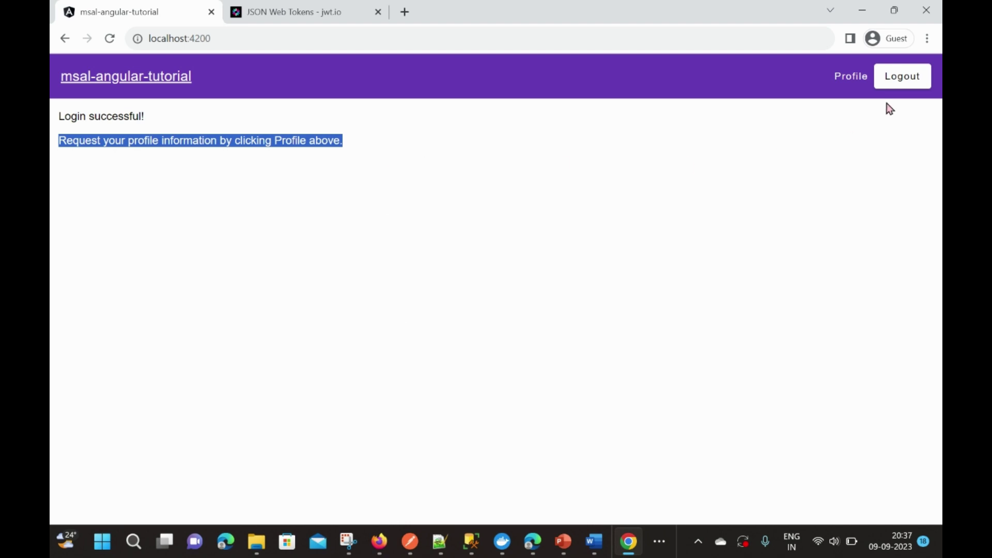
pyautogui.click(843, 77)
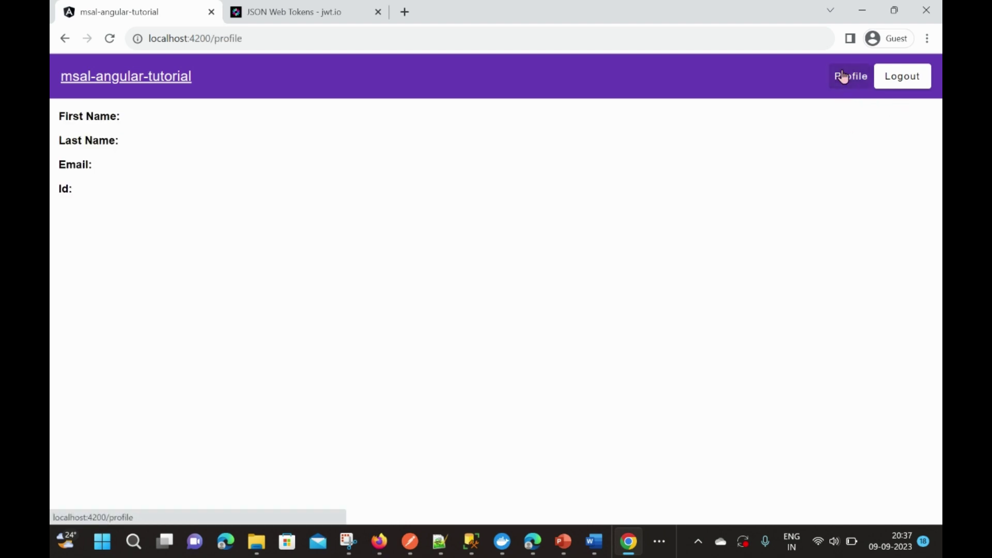
pyautogui.moveTo(292, 196); pyautogui.dragTo(56, 121)
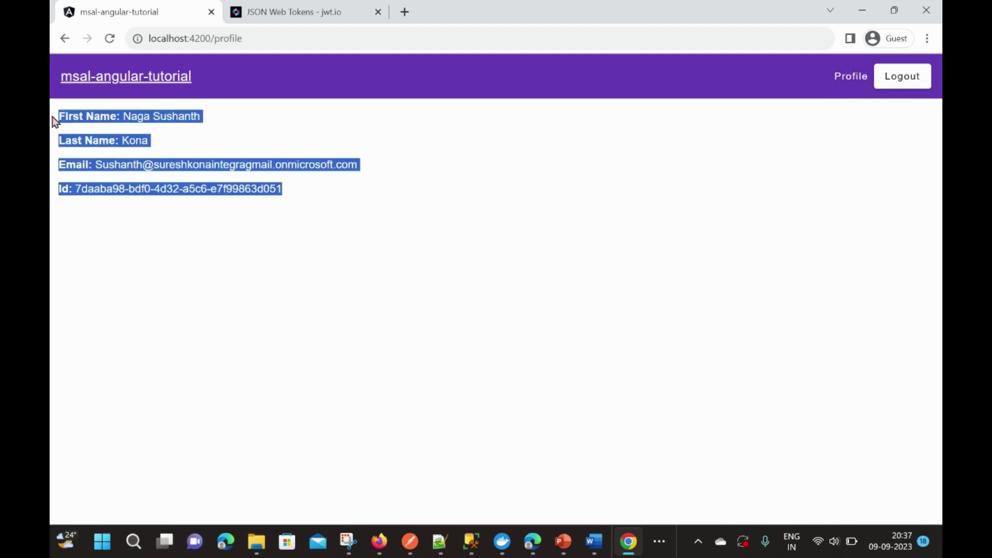
pyautogui.click(329, 186)
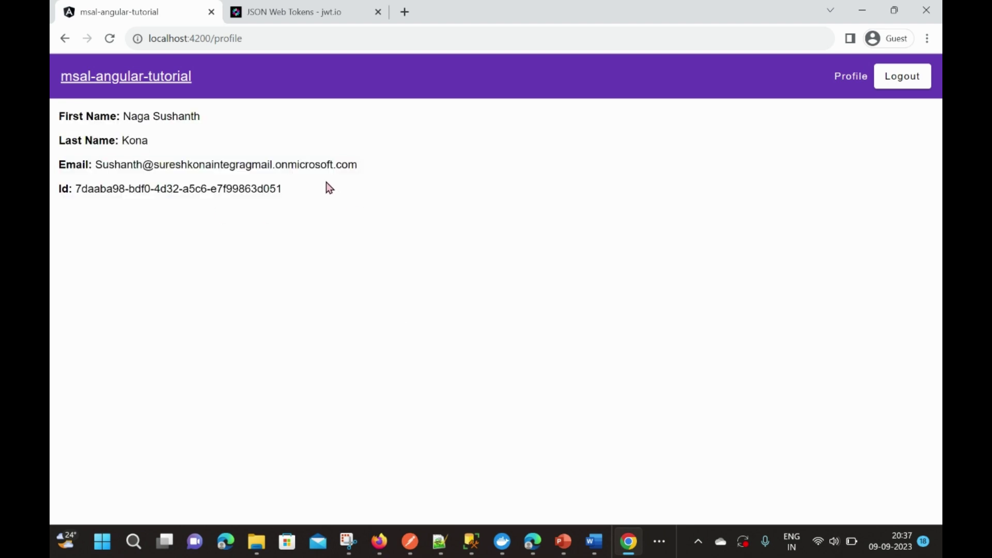
pyautogui.moveTo(297, 191); pyautogui.dragTo(58, 113)
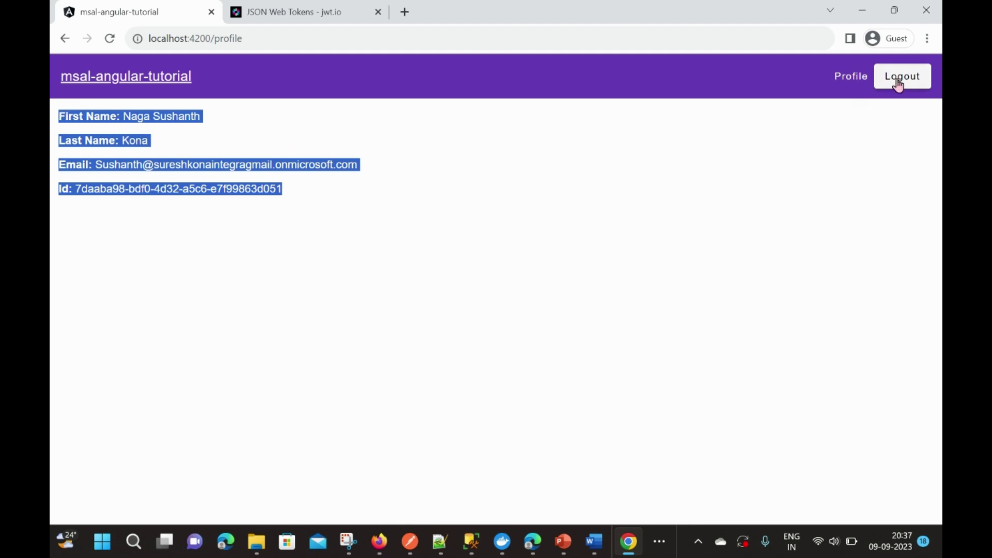
pyautogui.click(919, 100)
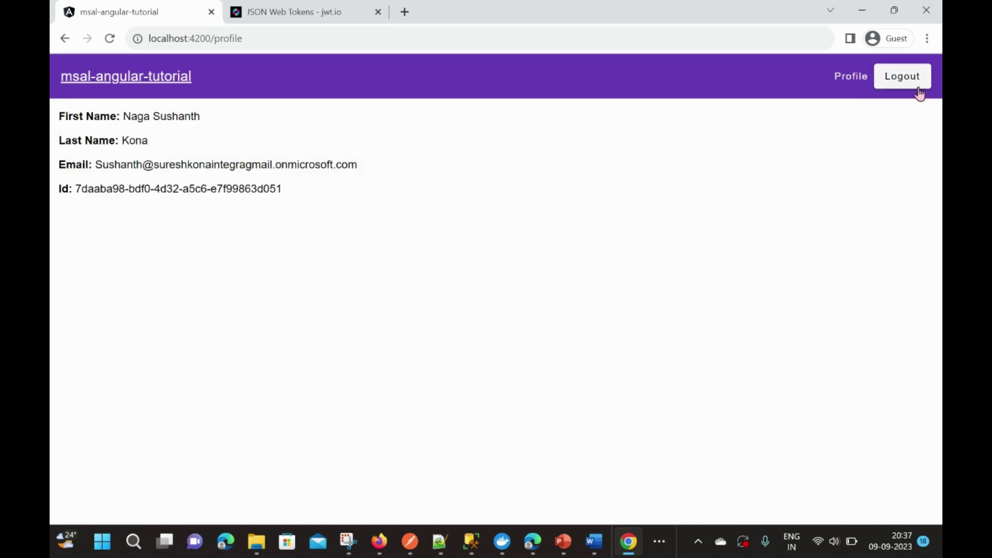
# Log out of the tutorial app, sign out the Microsoft account and check the page at localhost:4200
pyautogui.click(910, 82)
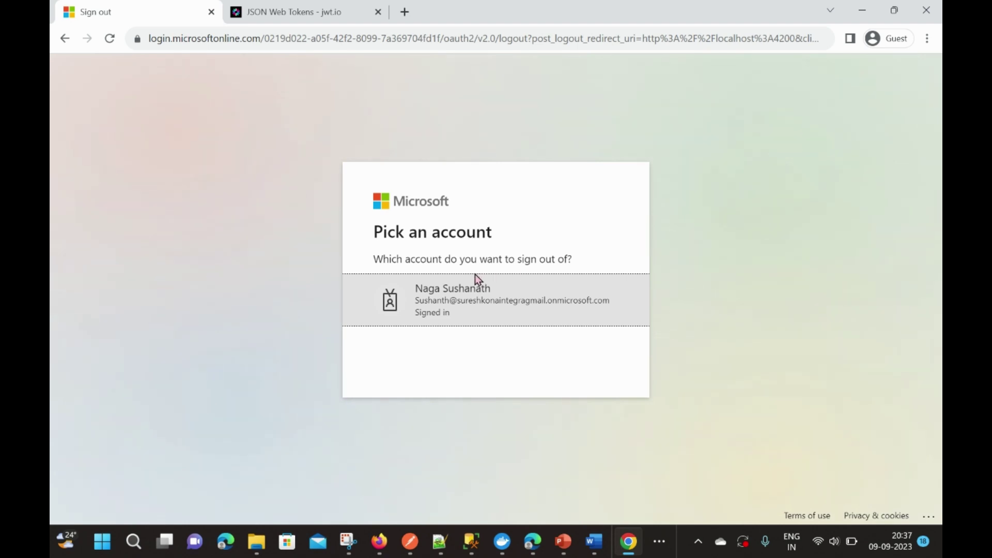
pyautogui.click(459, 298)
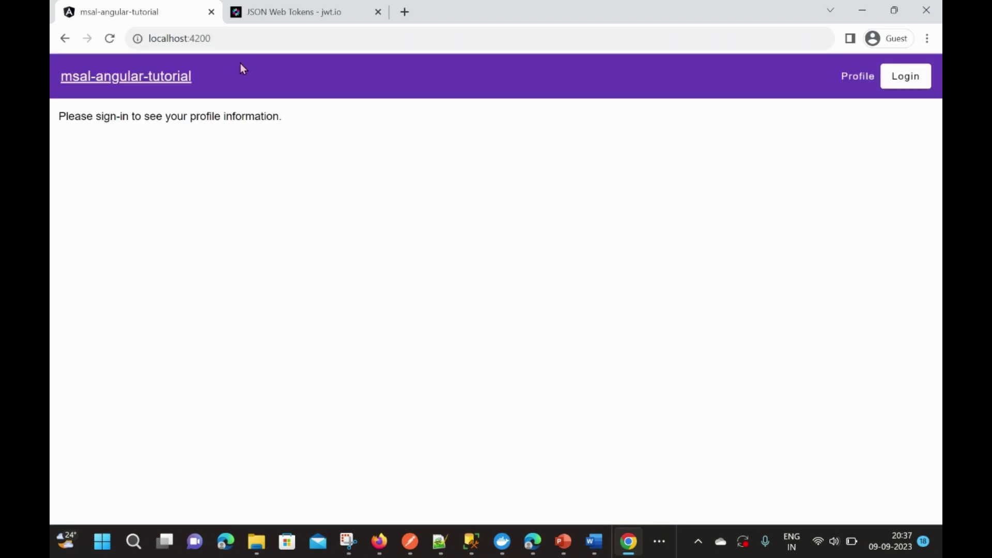
pyautogui.moveTo(238, 37); pyautogui.dragTo(133, 46)
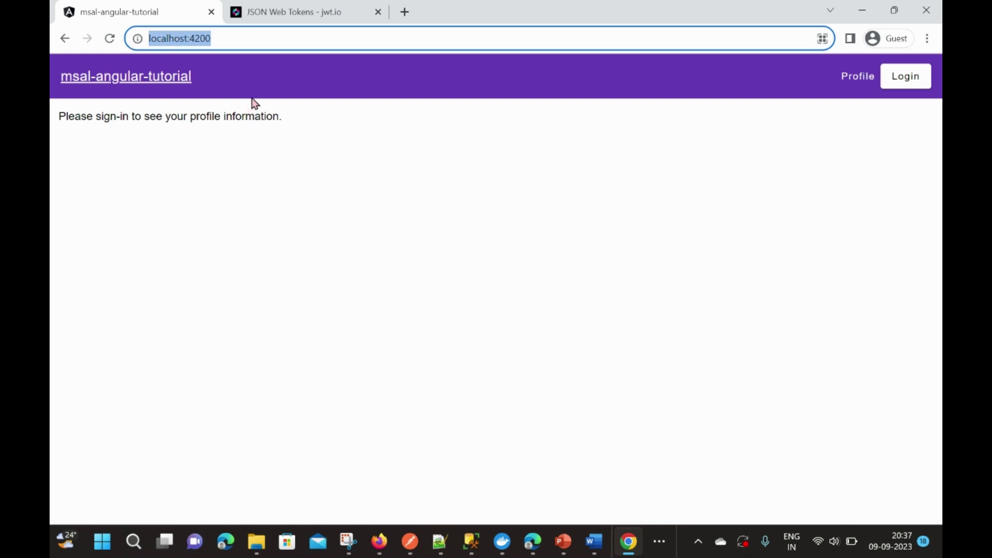
pyautogui.click(294, 124)
pyautogui.moveTo(279, 115); pyautogui.dragTo(57, 130)
pyautogui.click(202, 129)
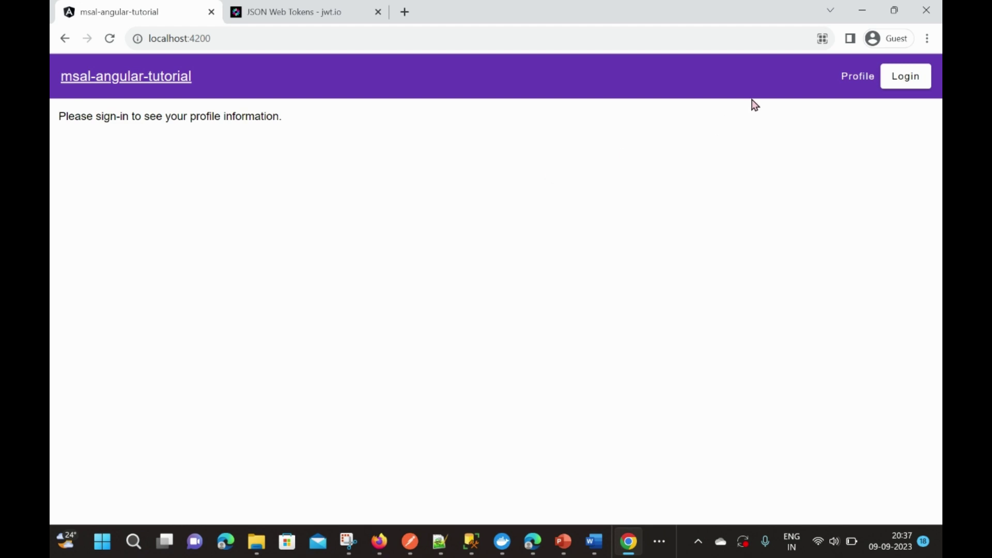
# Switch to the Azure portal in Edge and open Azure Active Directory by searching for "azure ad"
pyautogui.click(535, 546)
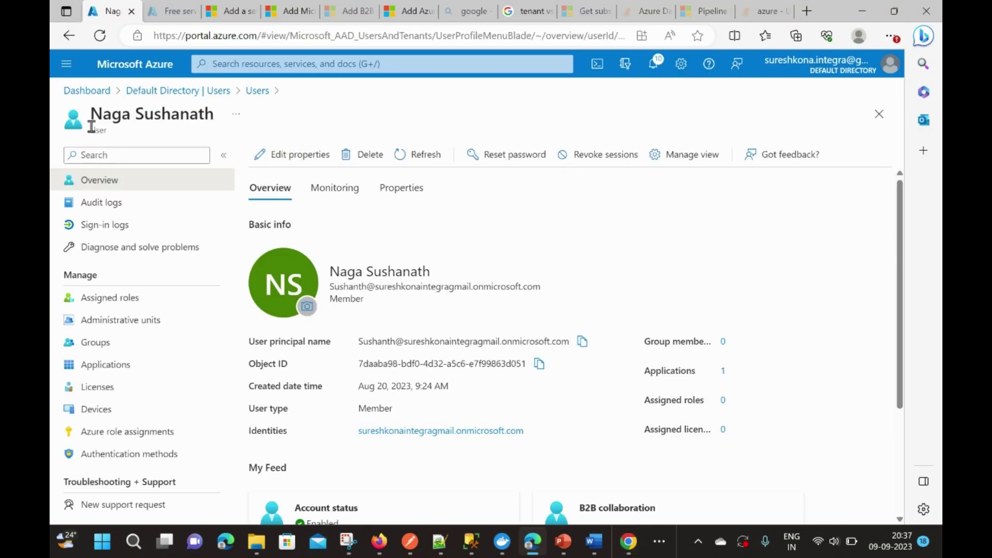
pyautogui.click(150, 91)
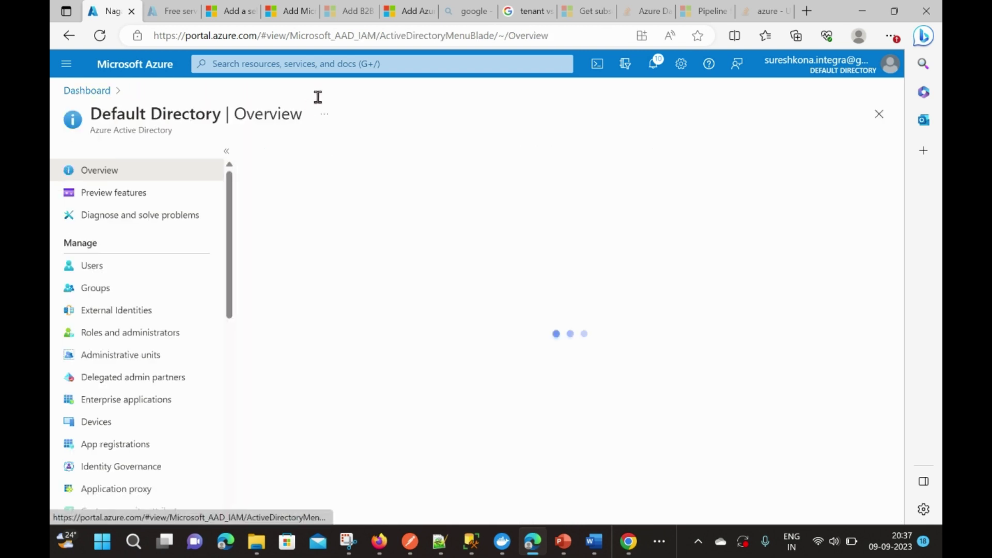
pyautogui.click(87, 91)
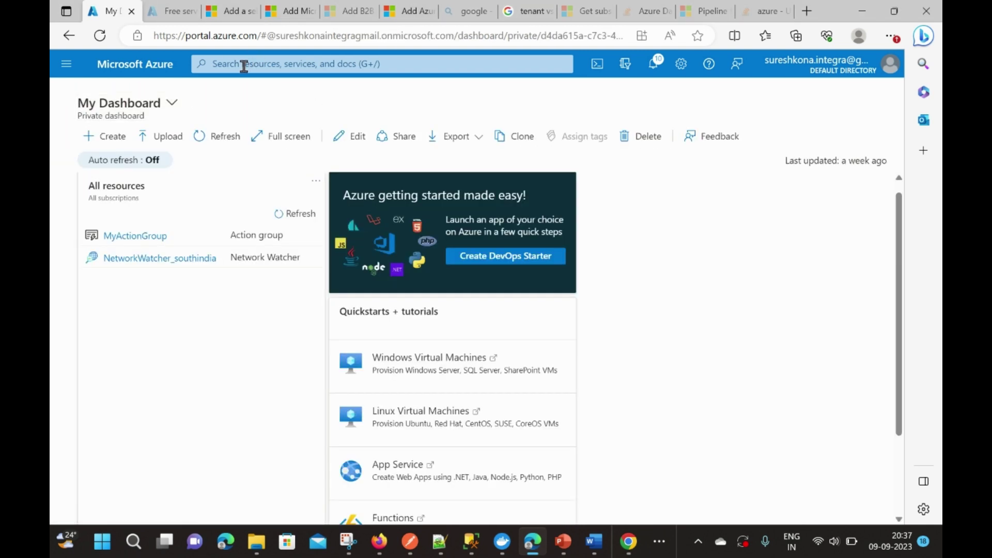
pyautogui.click(244, 64)
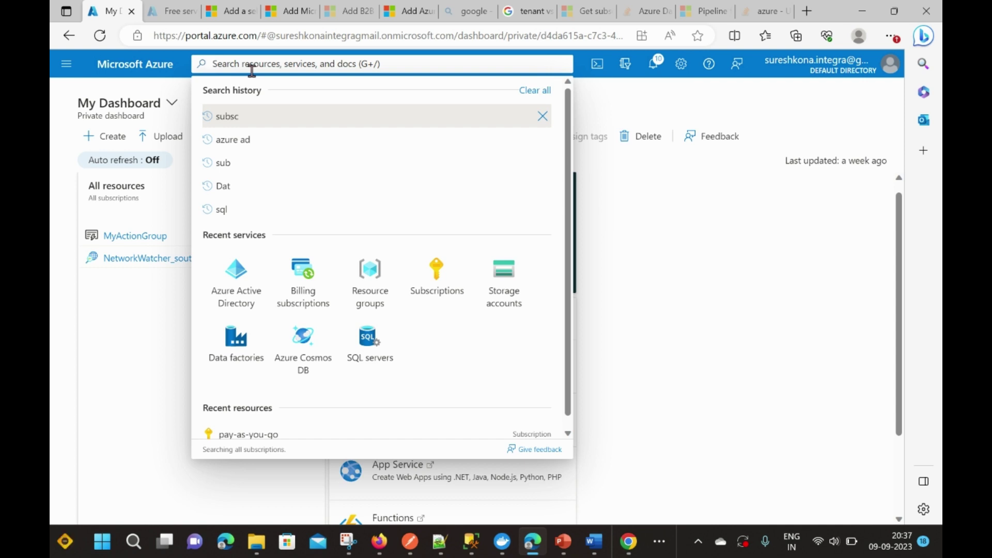
pyautogui.write('a')
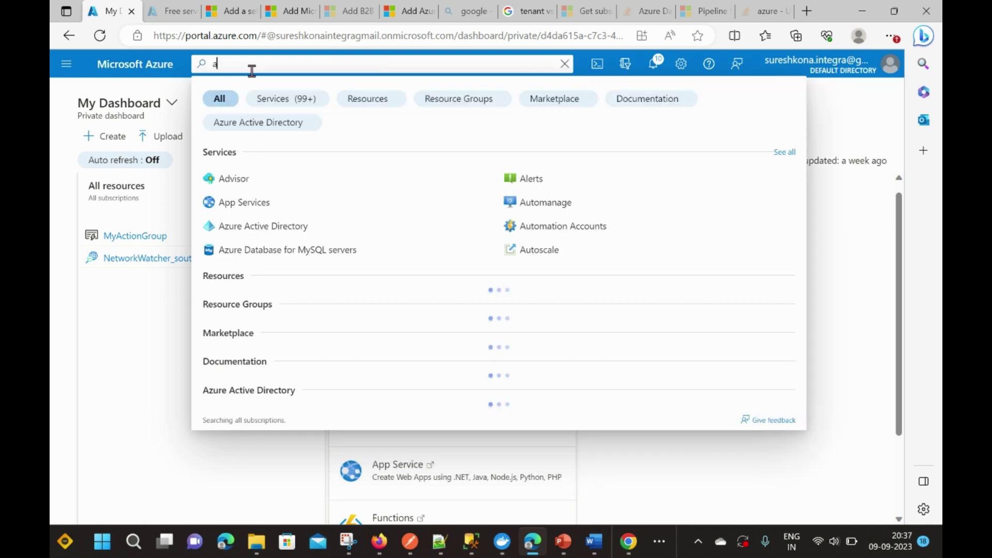
pyautogui.write('zure ad')
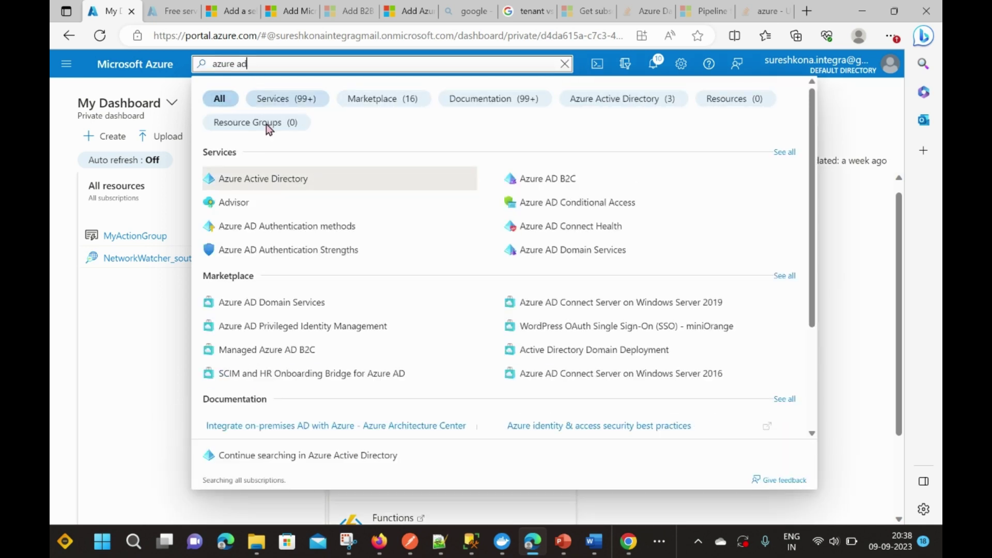
pyautogui.click(279, 188)
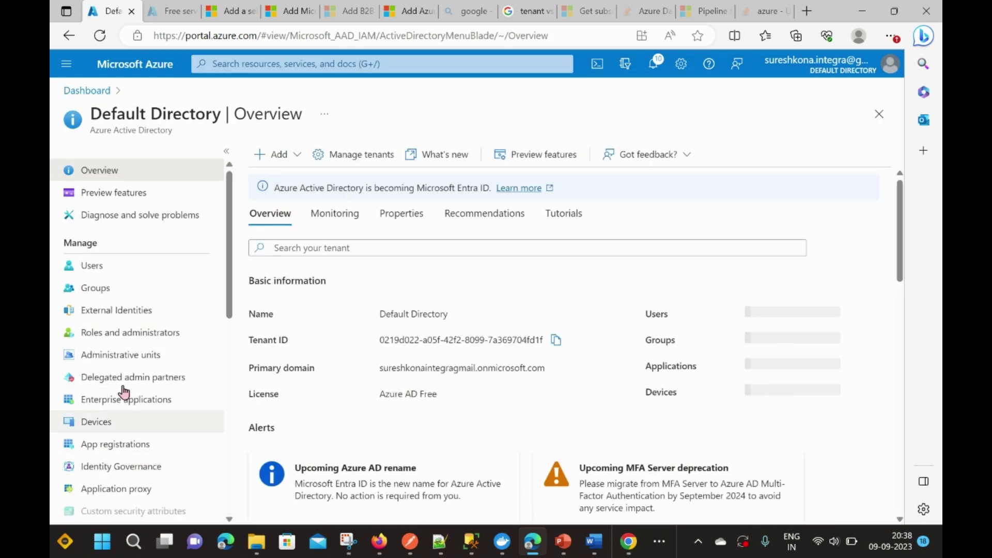
# Open the directory's app registrations and view all applications in the directory
pyautogui.click(103, 447)
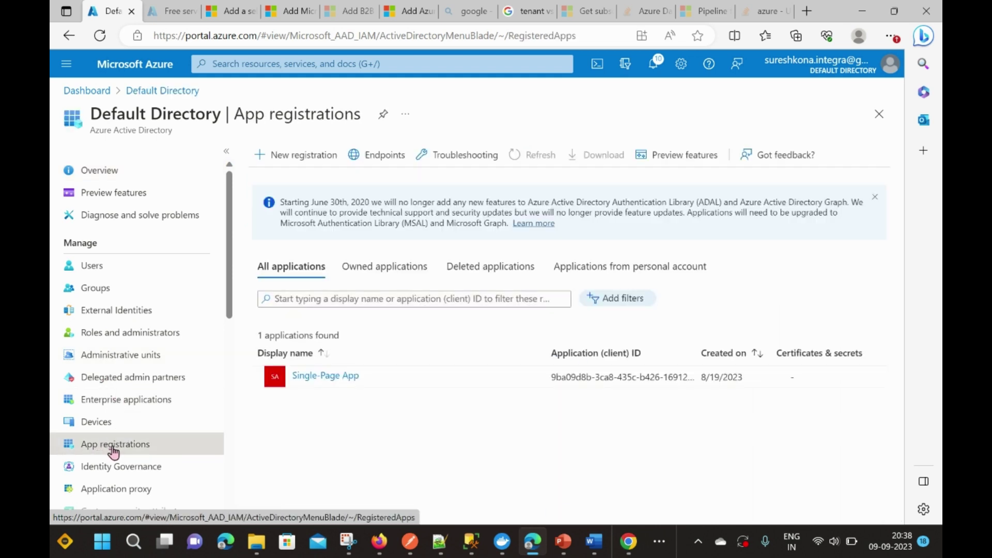
pyautogui.click(385, 266)
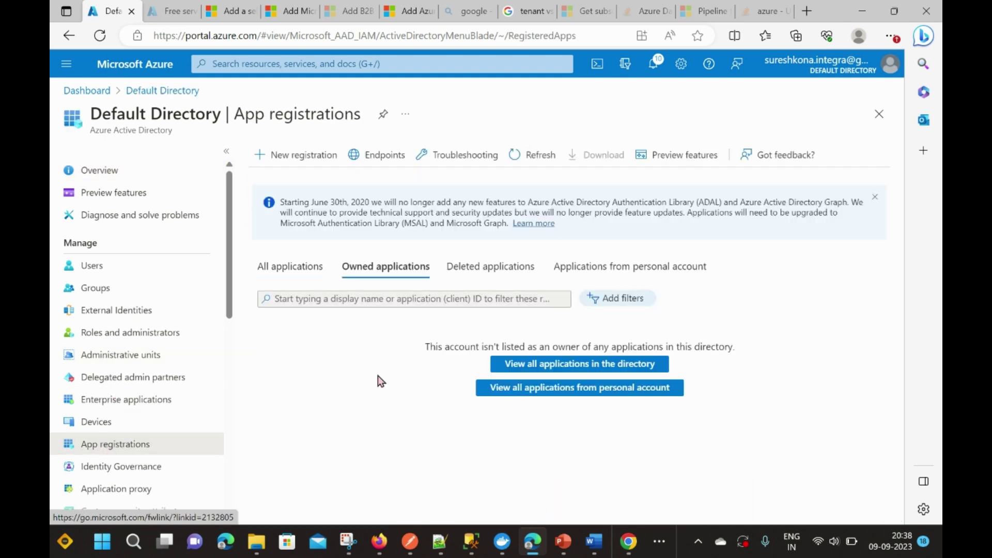
pyautogui.click(553, 368)
# Start a new app registration and name it Single-Page-Demo
pyautogui.click(308, 164)
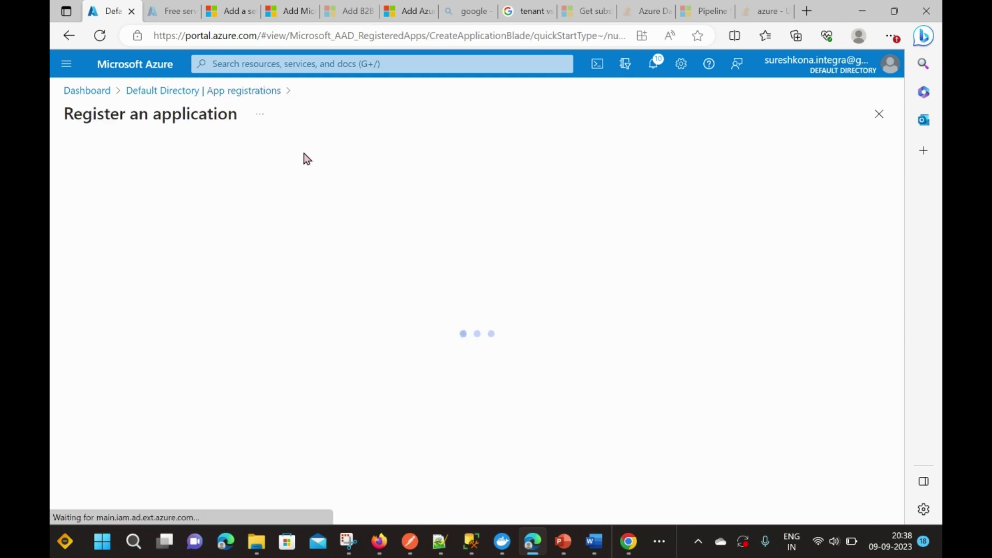
pyautogui.click(251, 213)
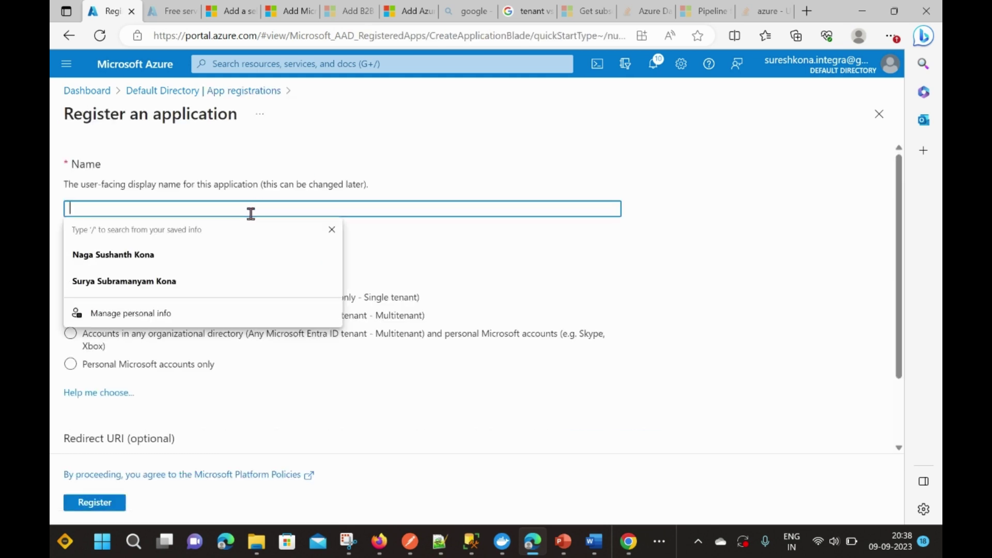
pyautogui.write('Single')
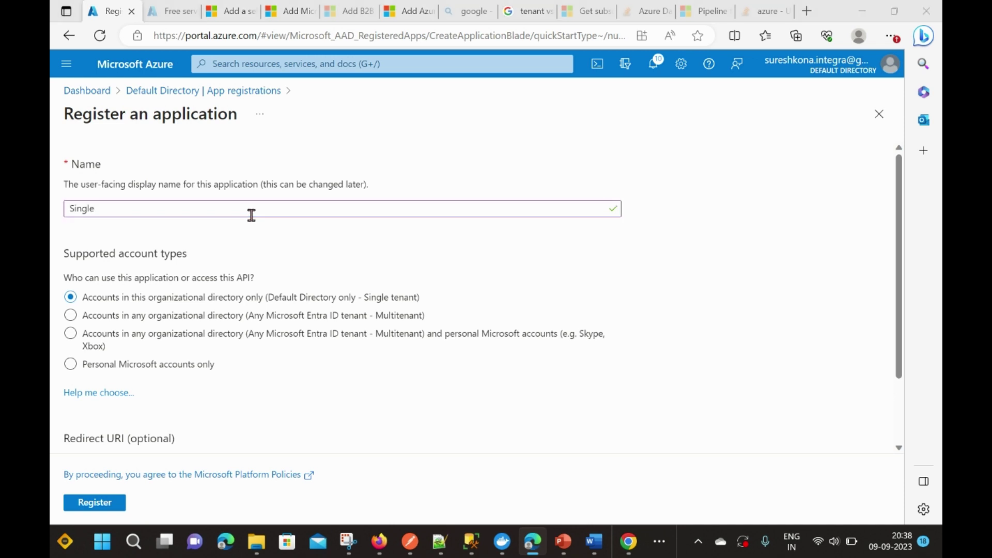
pyautogui.click(251, 216)
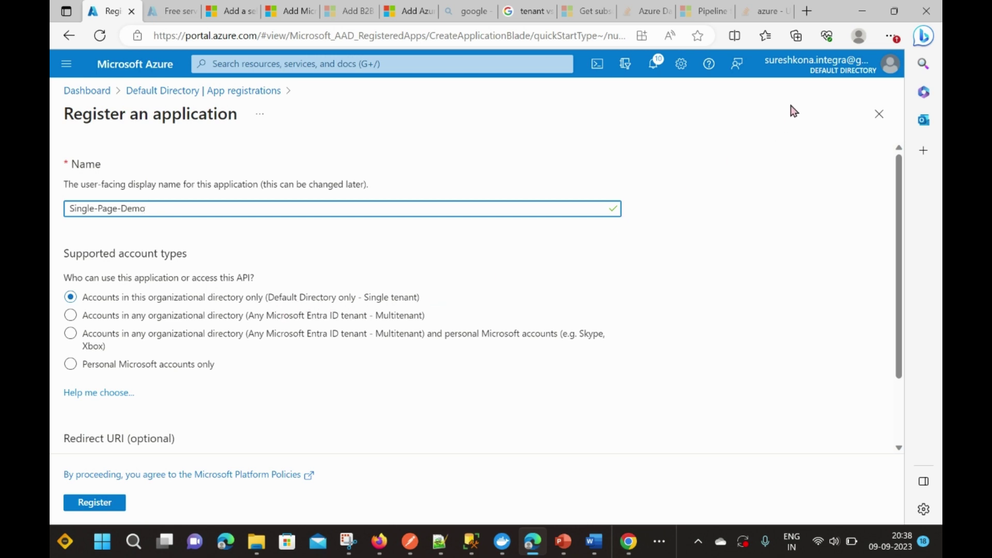
# Check the details of the account signed in to the Azure portal
pyautogui.moveTo(832, 65)
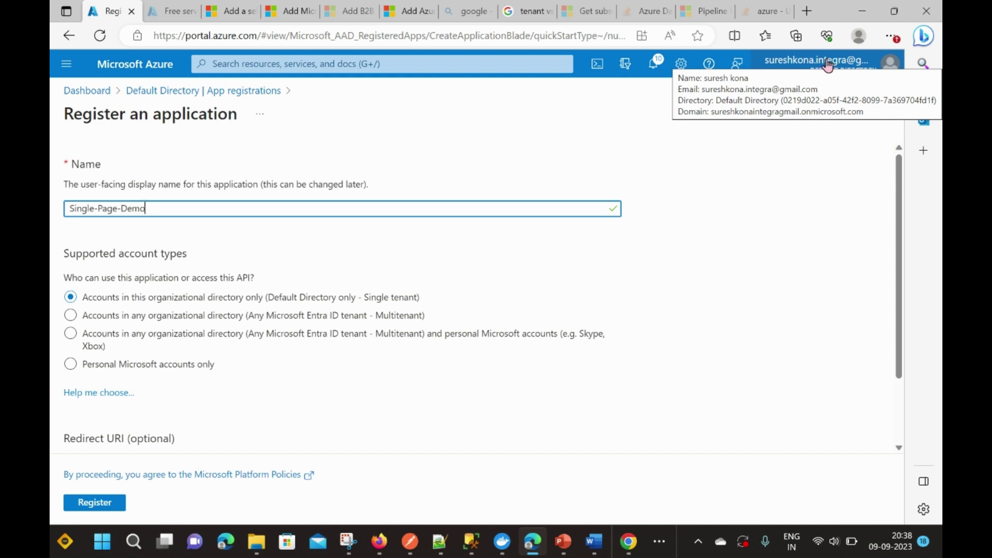
pyautogui.click(816, 69)
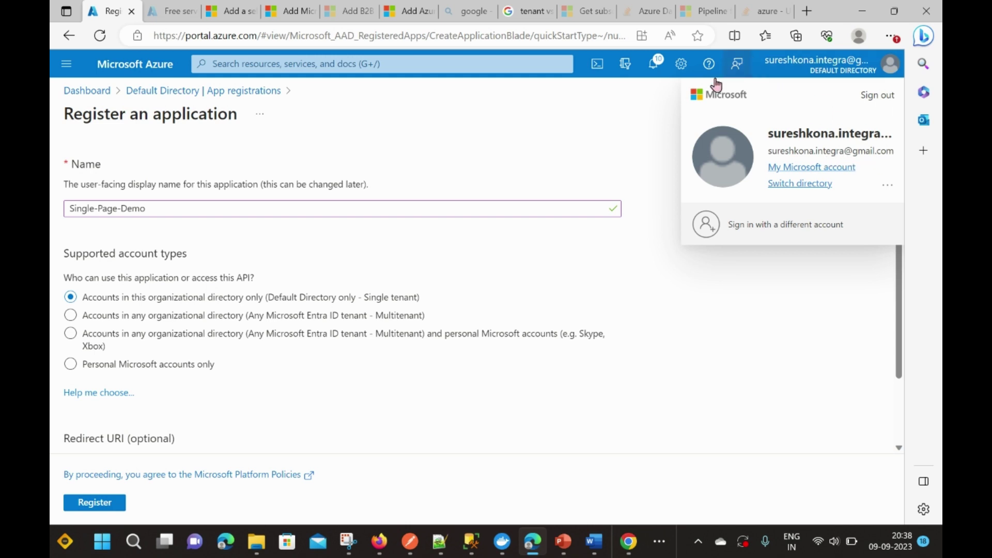
pyautogui.click(614, 112)
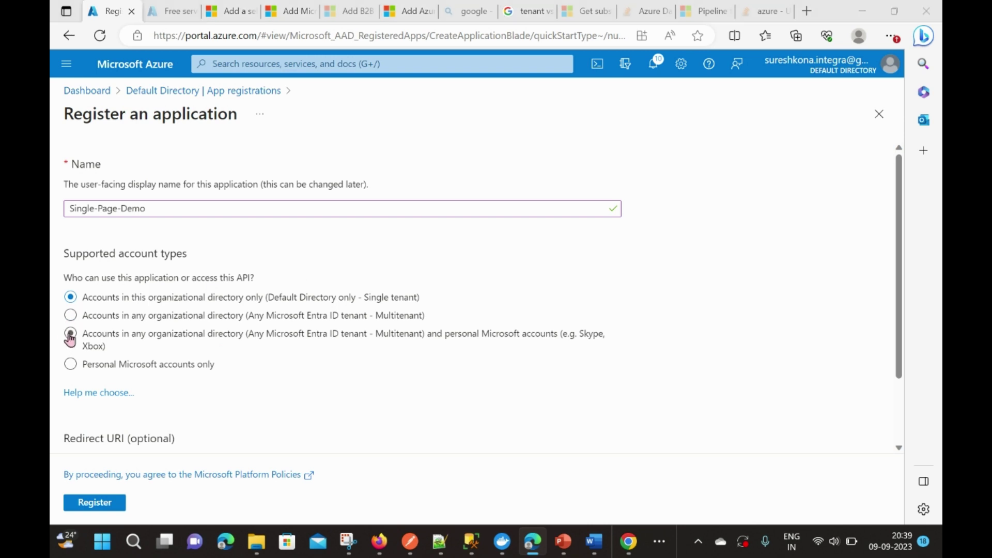
# Allow accounts in any organizational directory and personal Microsoft accounts, and set the redirect URI platform to Single-page application (SPA)
pyautogui.click(70, 337)
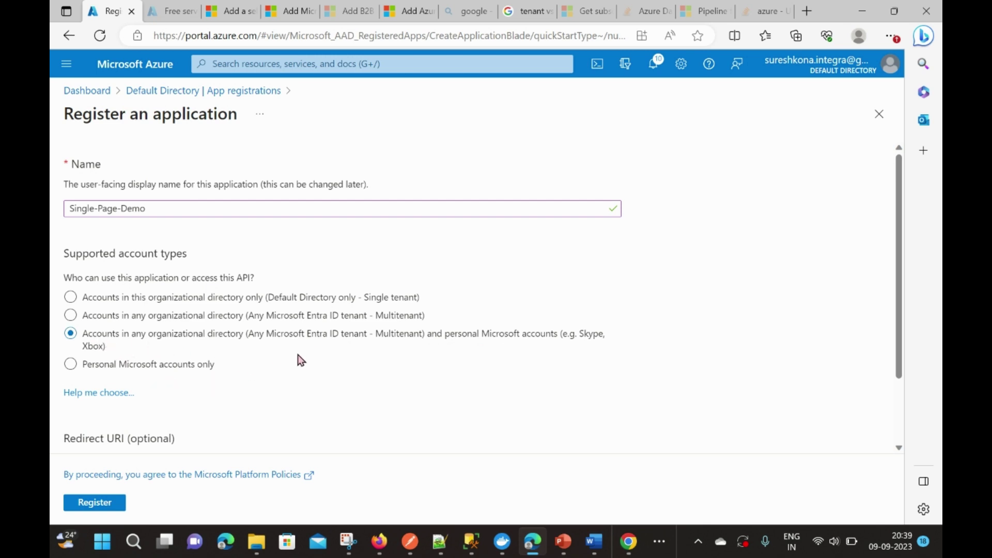
pyautogui.scroll(-1, 329, 354)
pyautogui.scroll(-1, 289, 339)
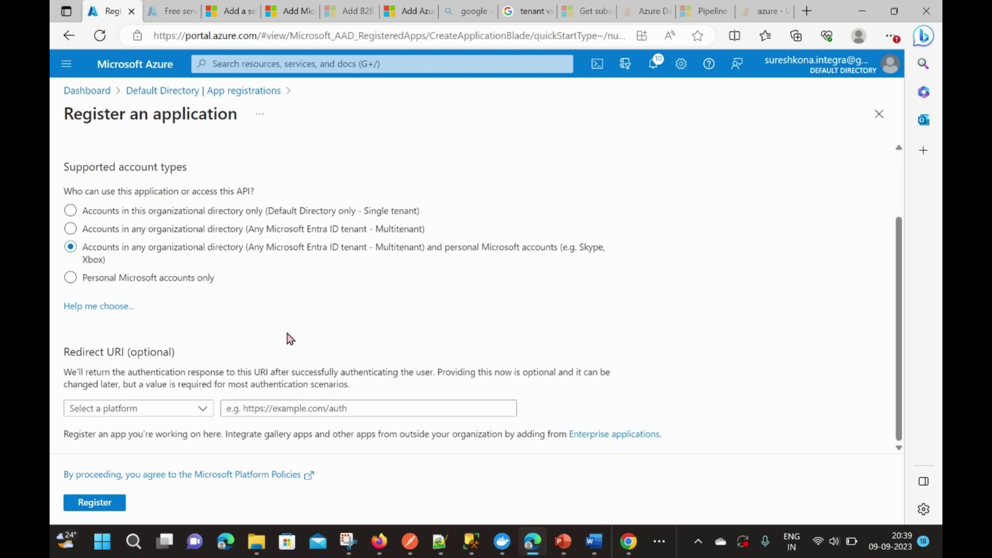
pyautogui.click(202, 411)
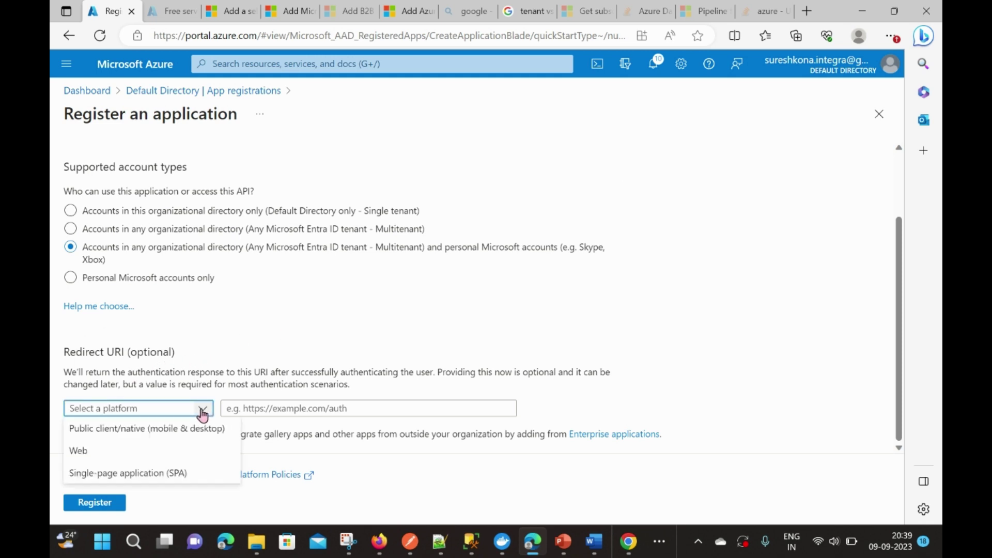
pyautogui.click(144, 480)
pyautogui.click(291, 411)
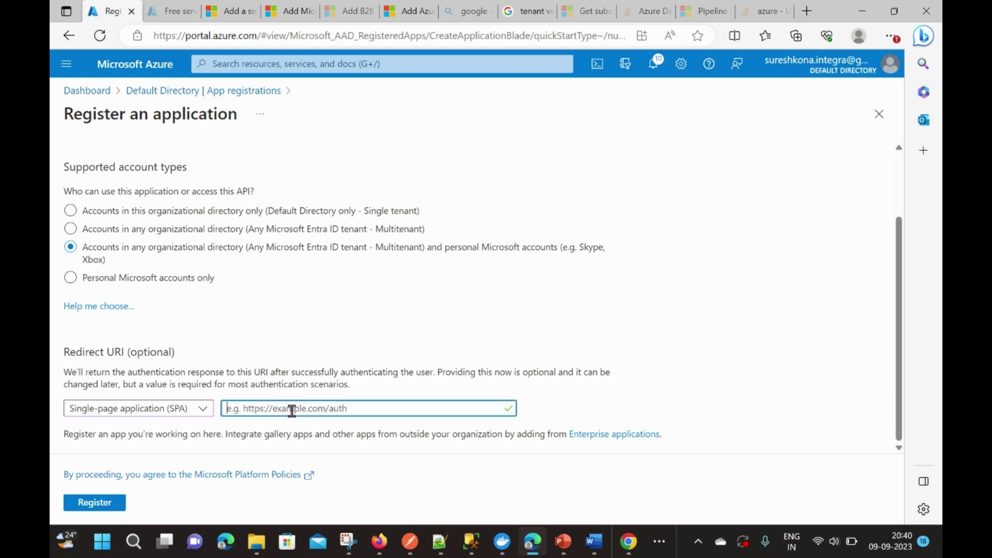
pyautogui.write('http://localho')
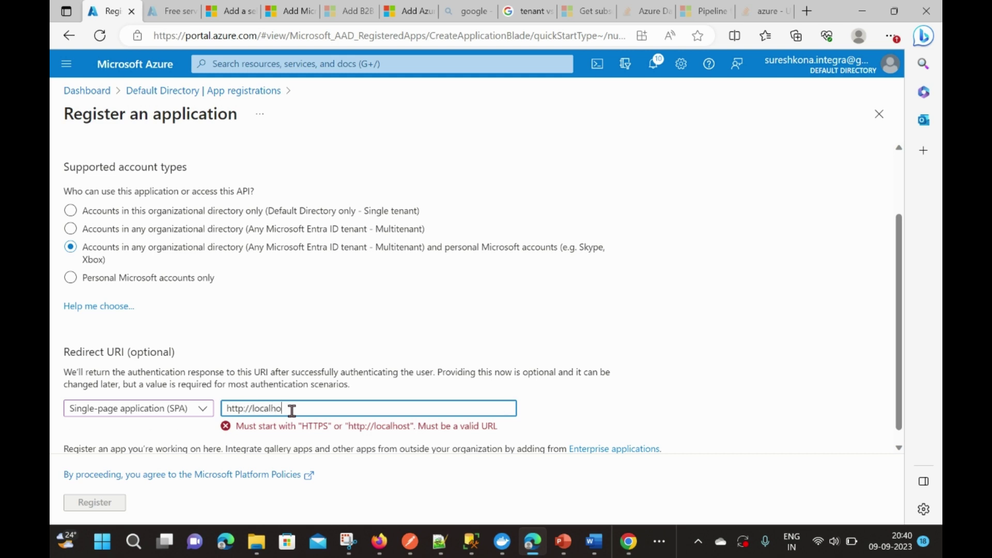
pyautogui.write('st:')
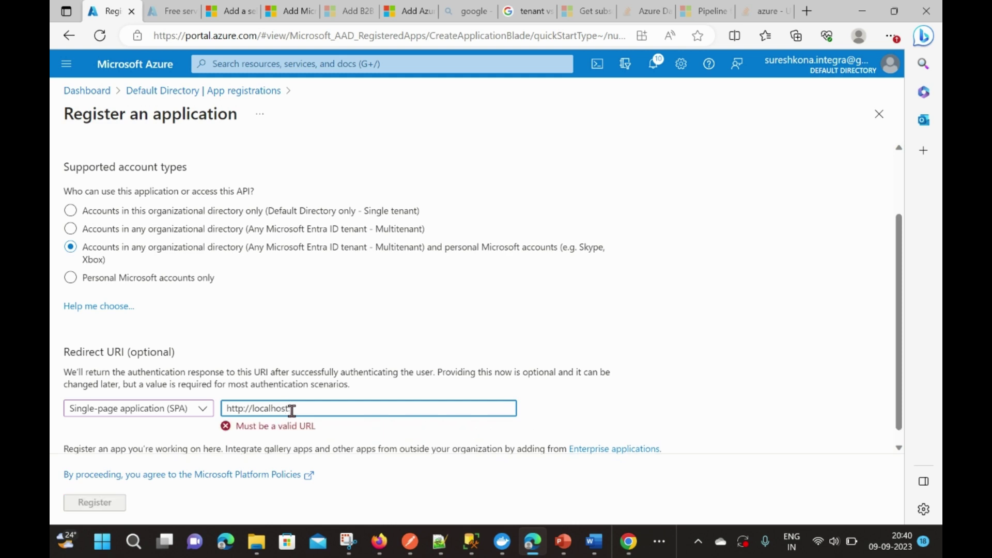
pyautogui.write('200')
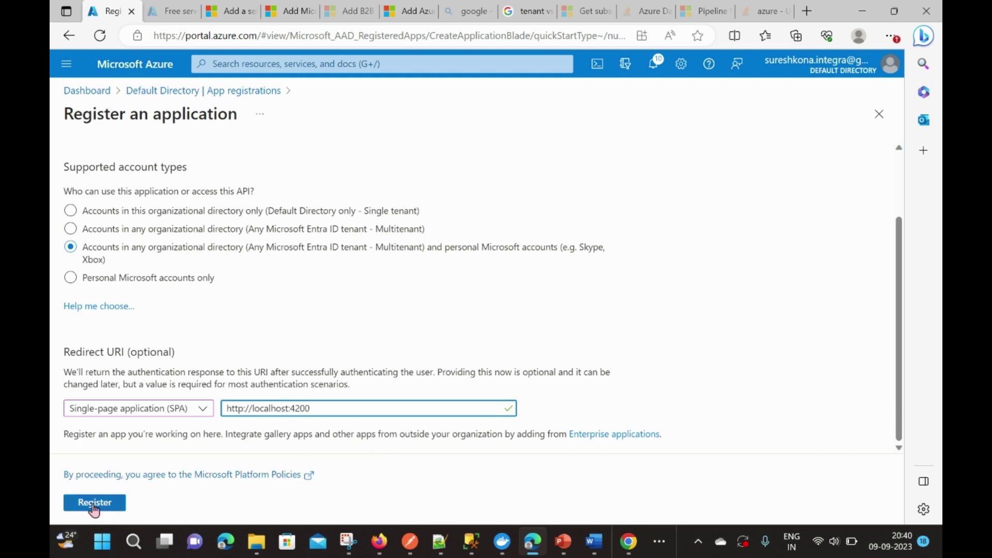
pyautogui.click(318, 409)
pyautogui.doubleClick(276, 409)
pyautogui.click(316, 408)
pyautogui.click(123, 497)
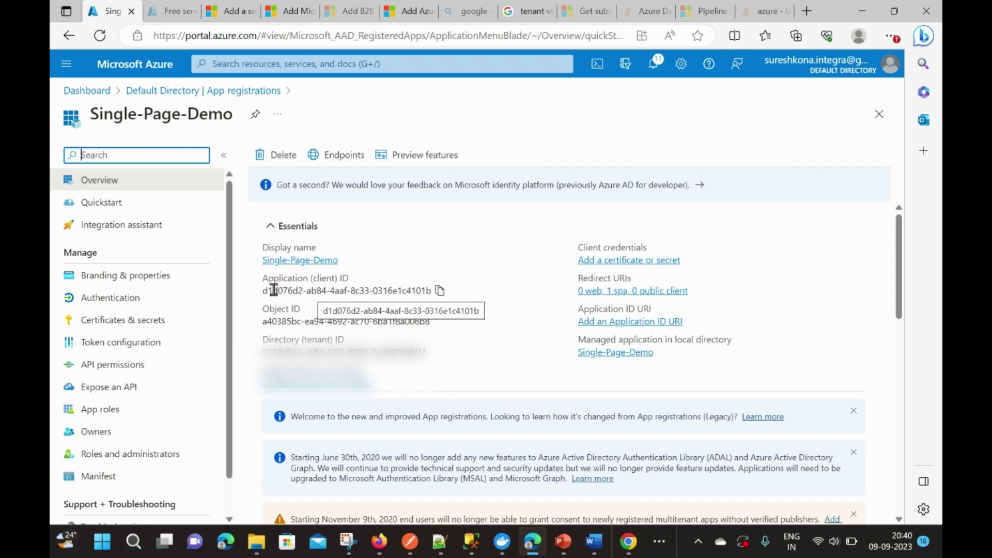
# Highlight the application (client) ID of Single-Page-Demo and copy its directory (tenant) ID from the overview
pyautogui.moveTo(260, 292); pyautogui.dragTo(421, 299)
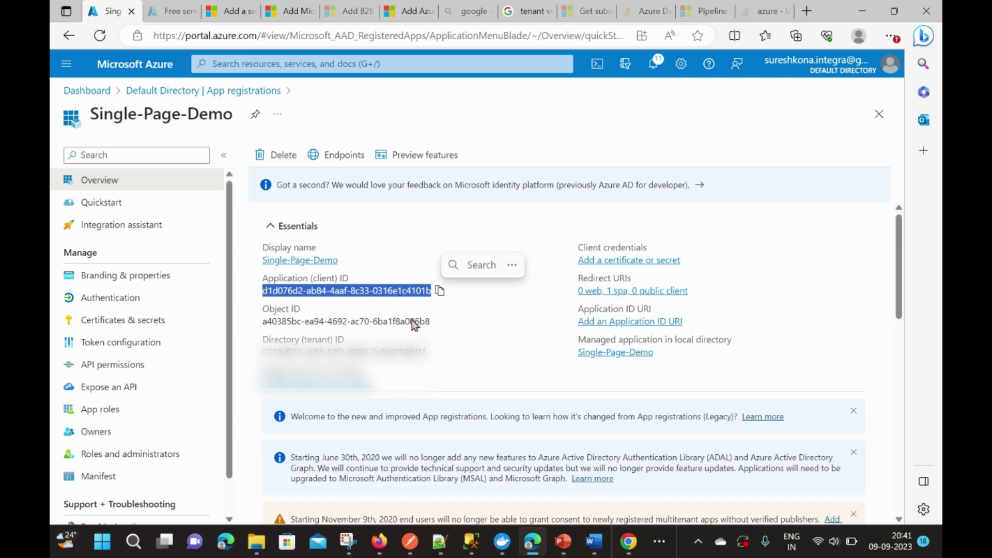
pyautogui.click(434, 353)
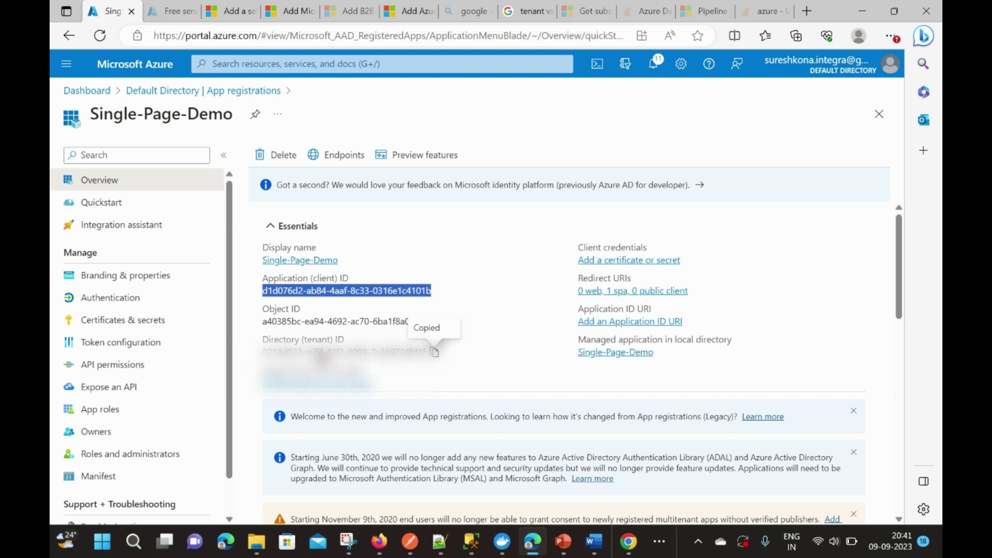
pyautogui.click(434, 353)
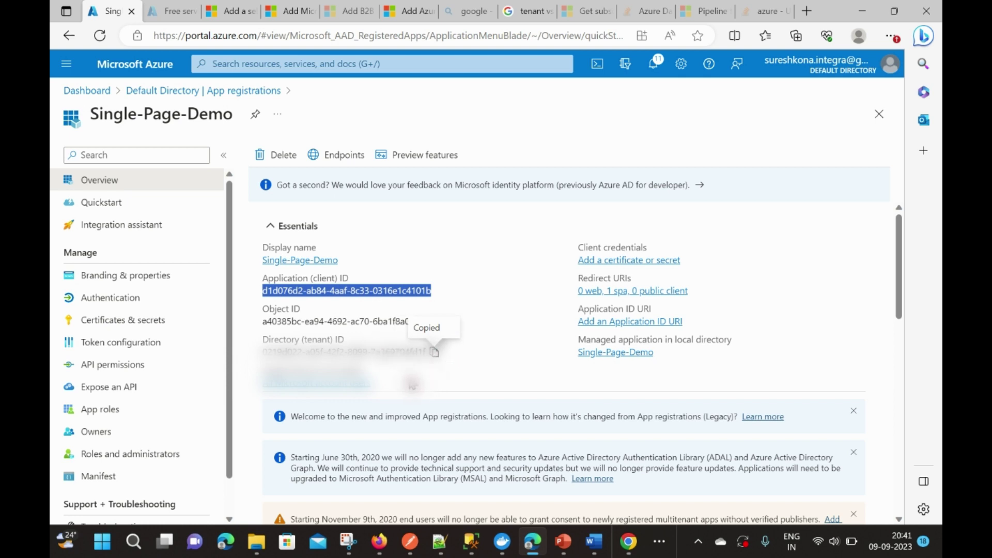
pyautogui.click(412, 384)
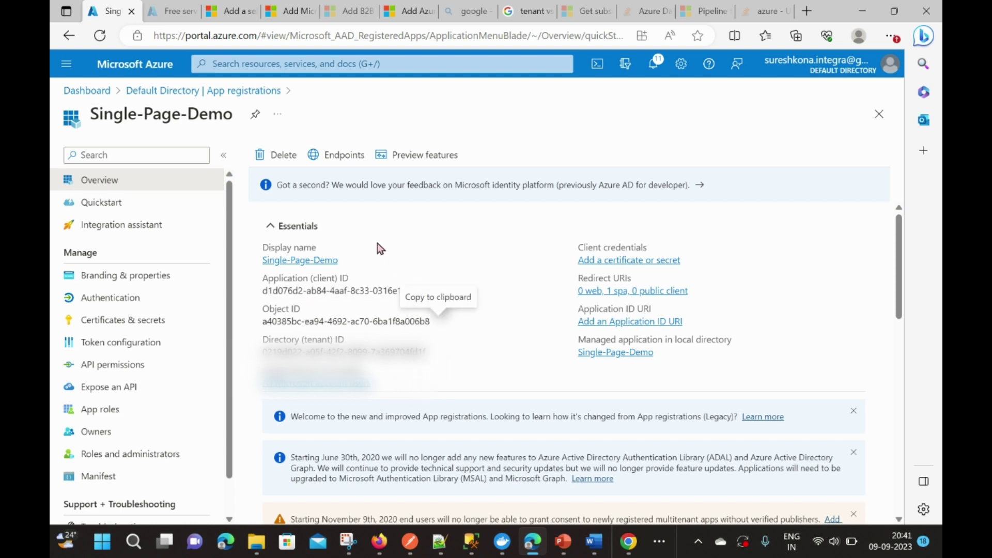
# Review the app's OAuth 2.0 v2 authorization and token endpoints, copy the Microsoft Graph API endpoint, and close the endpoint list
pyautogui.click(337, 158)
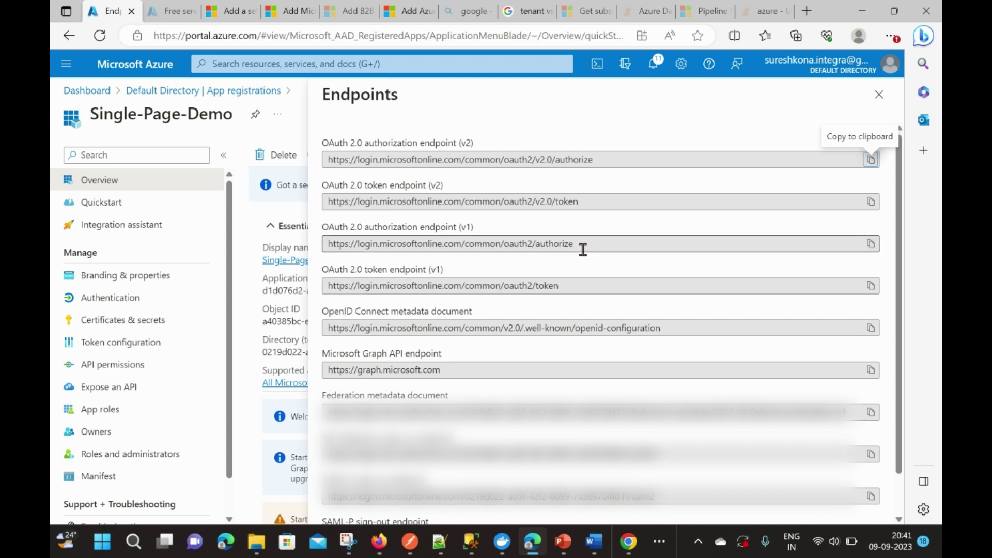
pyautogui.moveTo(593, 159); pyautogui.dragTo(428, 161)
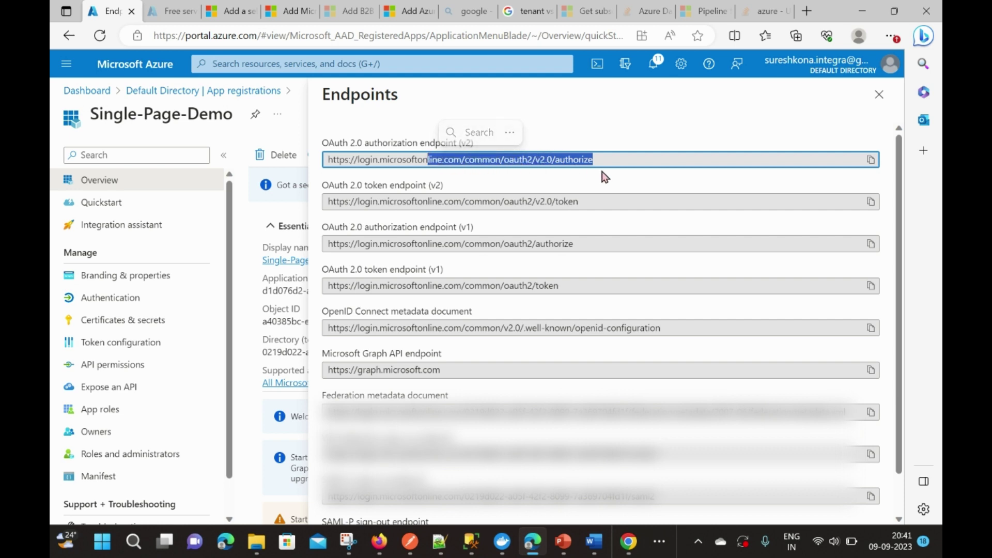
pyautogui.moveTo(590, 209); pyautogui.dragTo(326, 204)
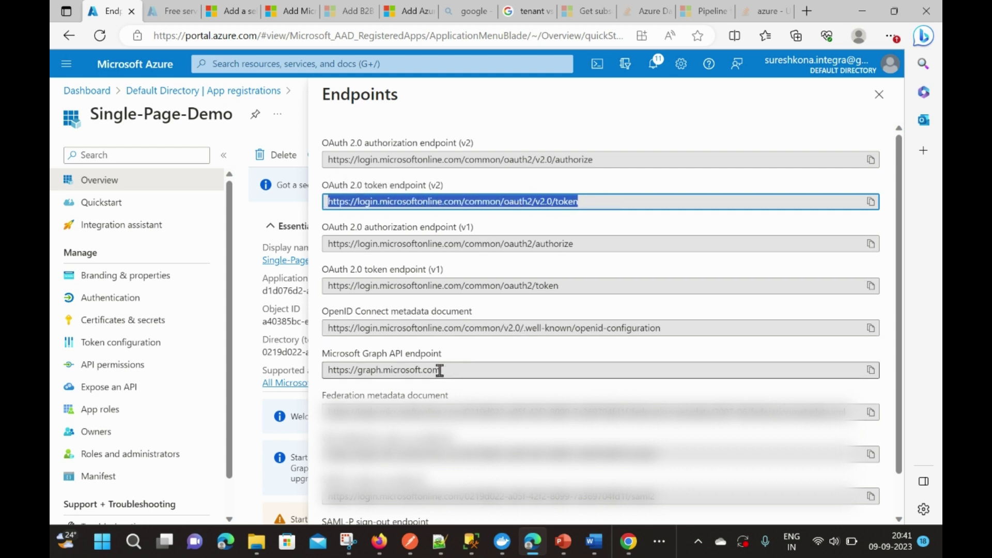
pyautogui.moveTo(445, 369); pyautogui.dragTo(326, 370)
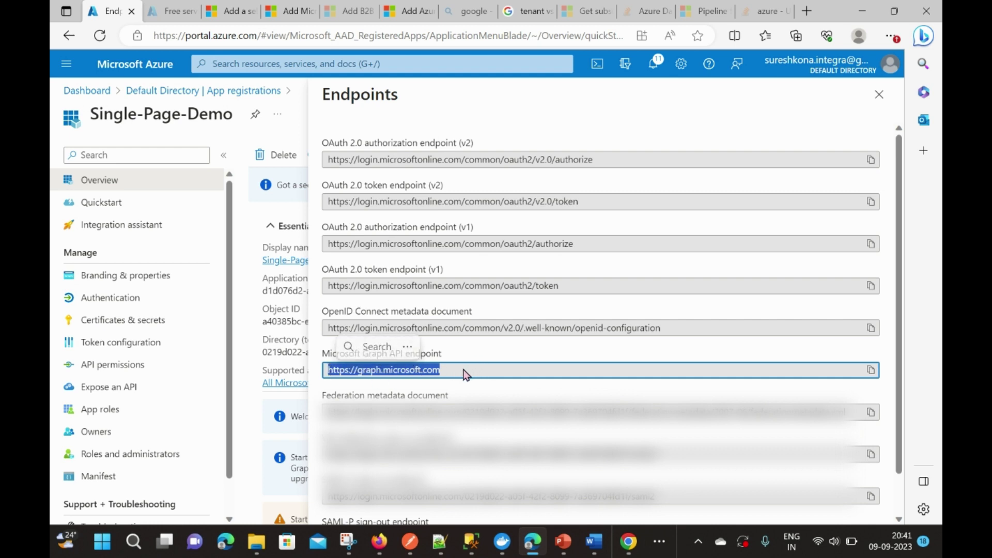
pyautogui.hotkey('ctrl', 'c')
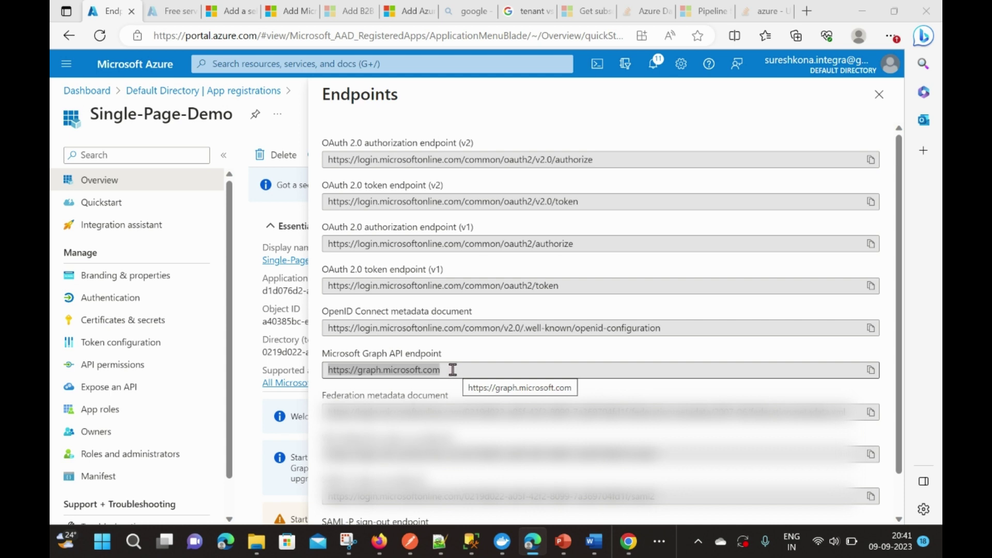
pyautogui.click(879, 98)
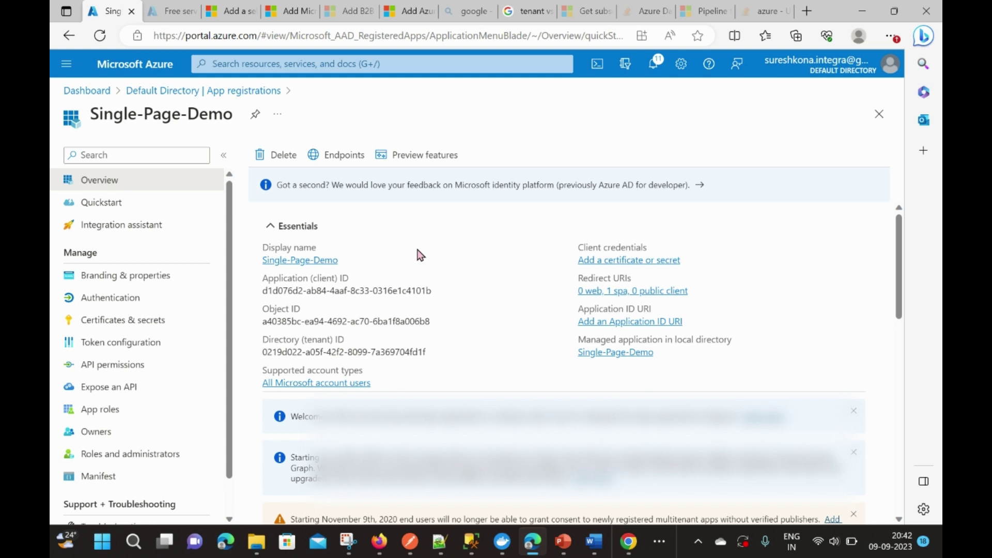
# Switch to the WebApp-Authentication presentation in PowerPoint and show the Project Setup slide with the Angular installation commands
pyautogui.moveTo(569, 546)
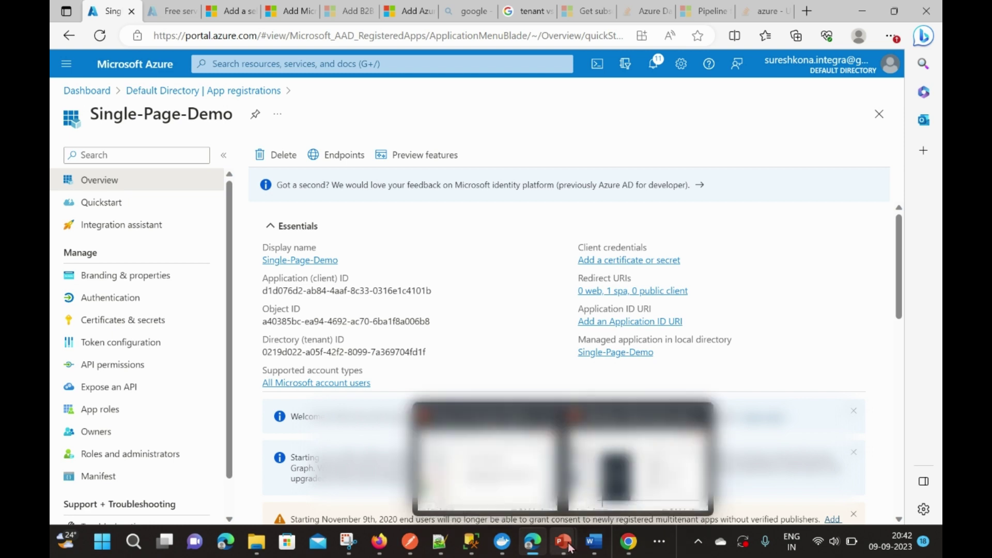
pyautogui.click(637, 460)
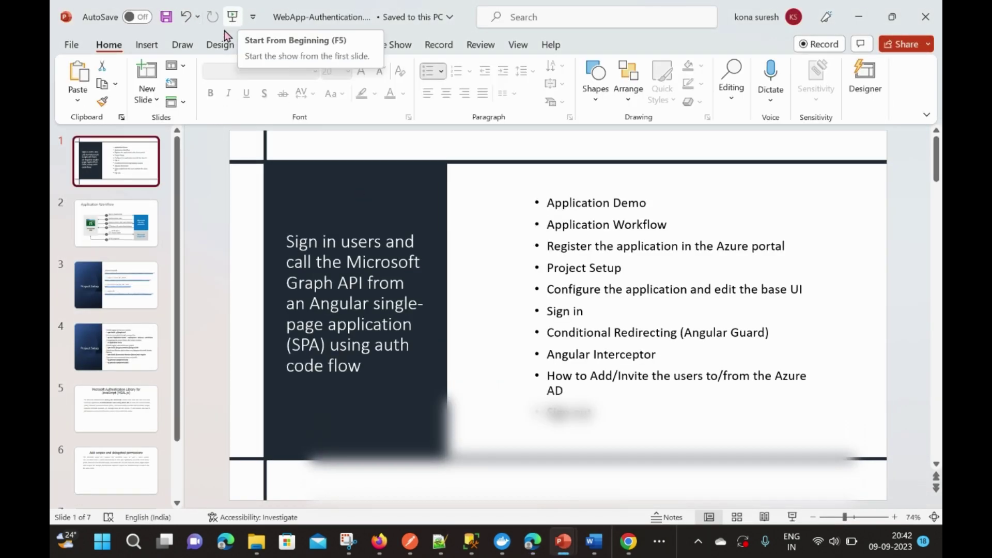
pyautogui.click(129, 347)
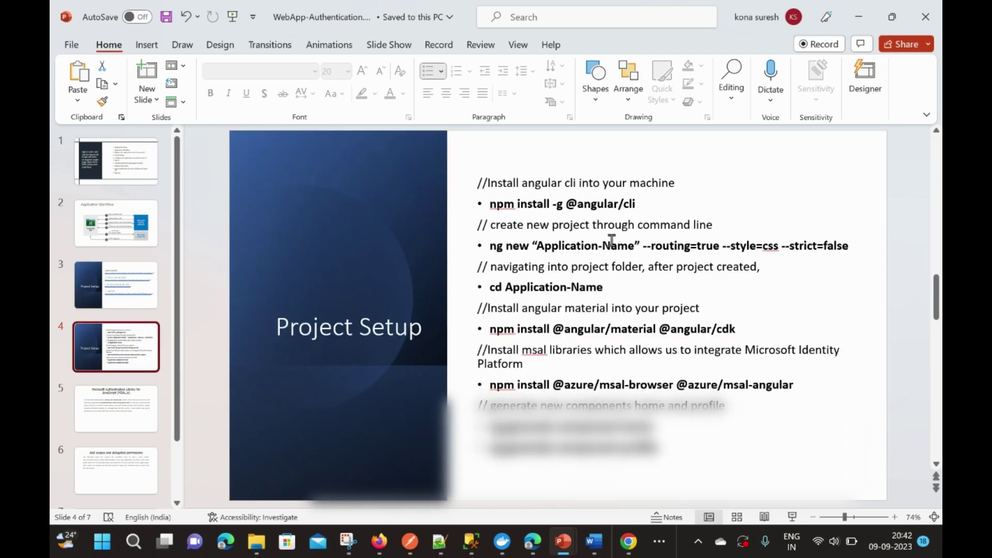